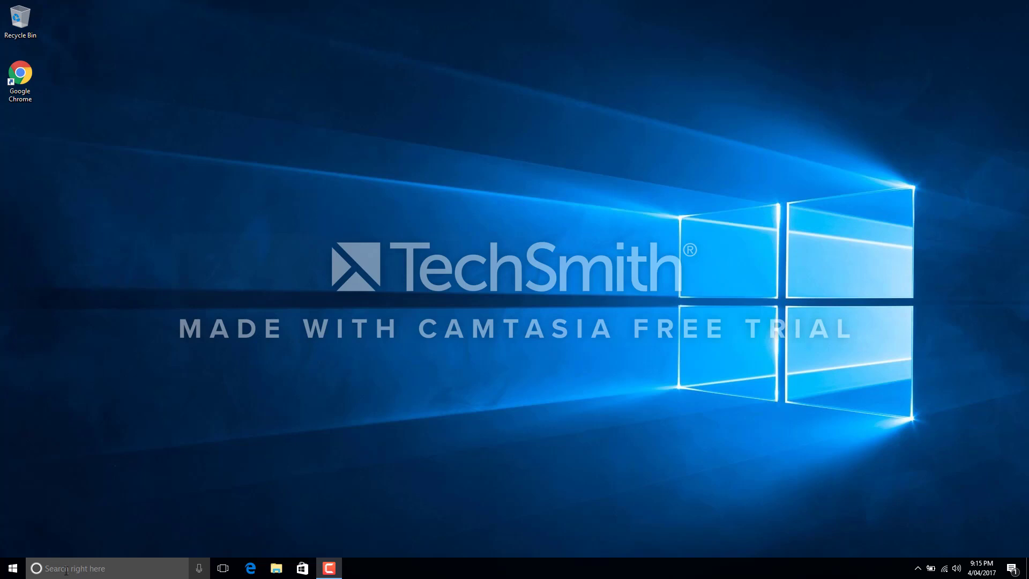
- Open and close the Cortana search panel three times from the taskbar search box
{"action": "left_click", "coordinate": [66, 569]}
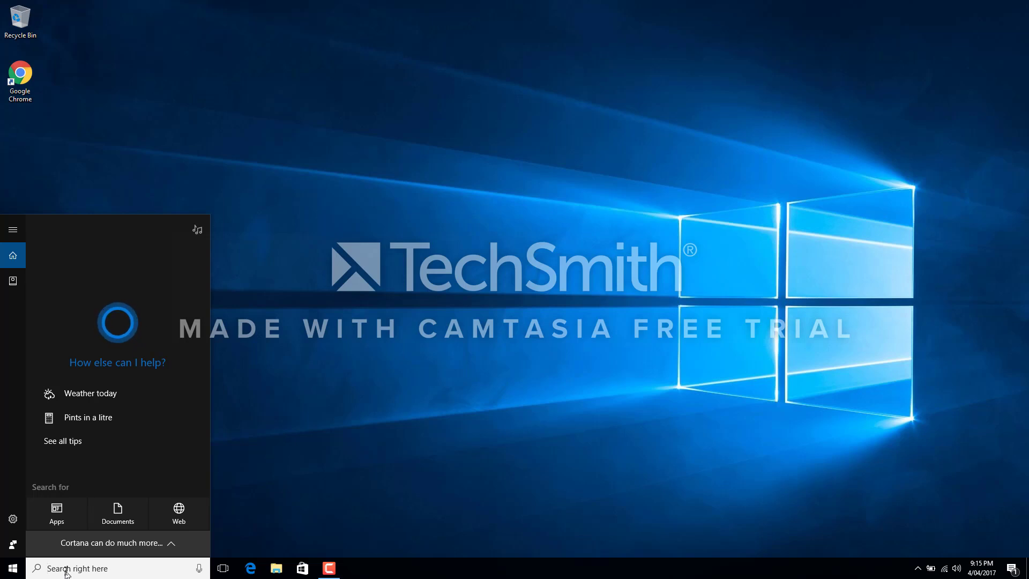
{"action": "left_click", "coordinate": [383, 355]}
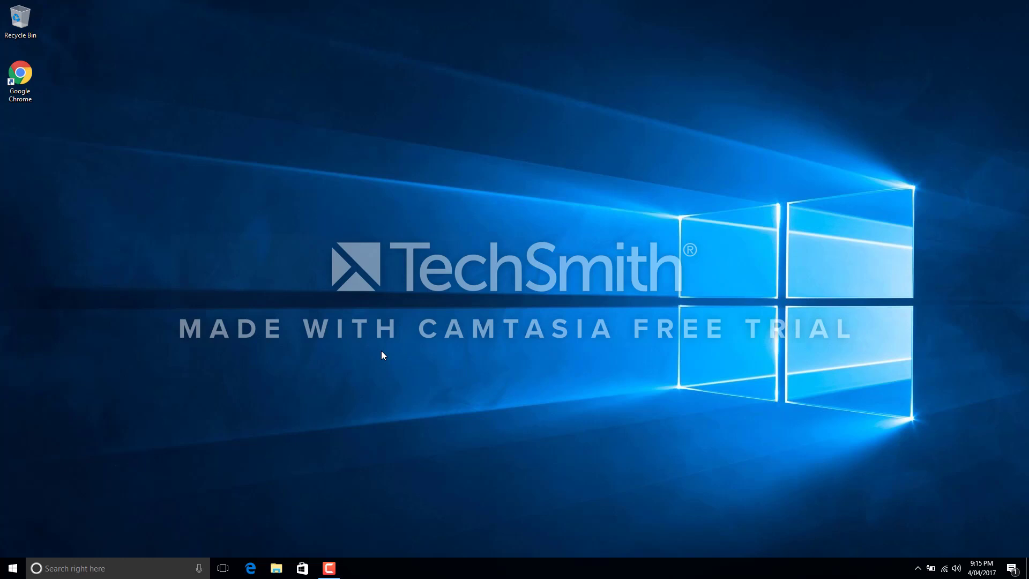
{"action": "left_click", "coordinate": [56, 570]}
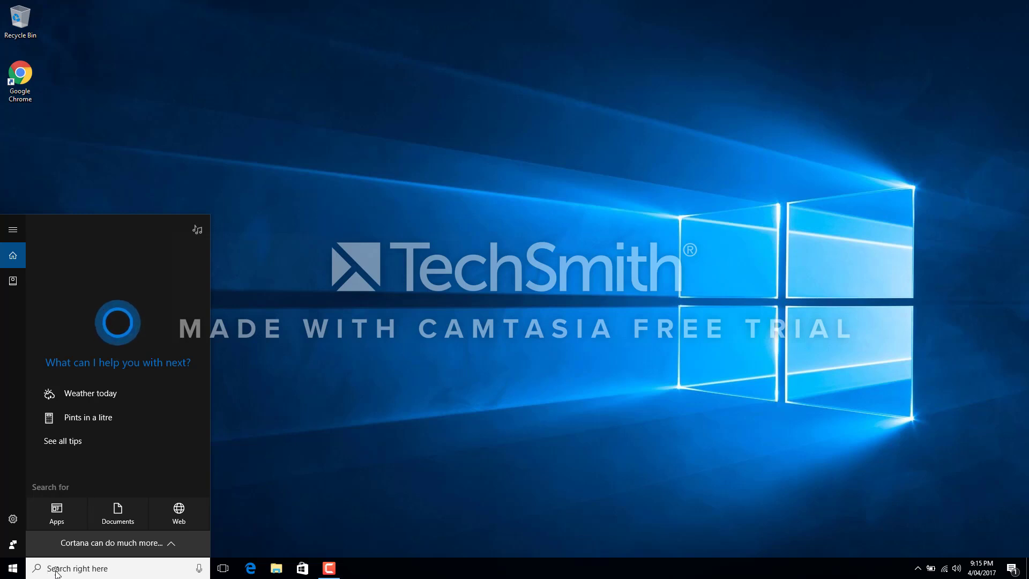
{"action": "left_click", "coordinate": [455, 451]}
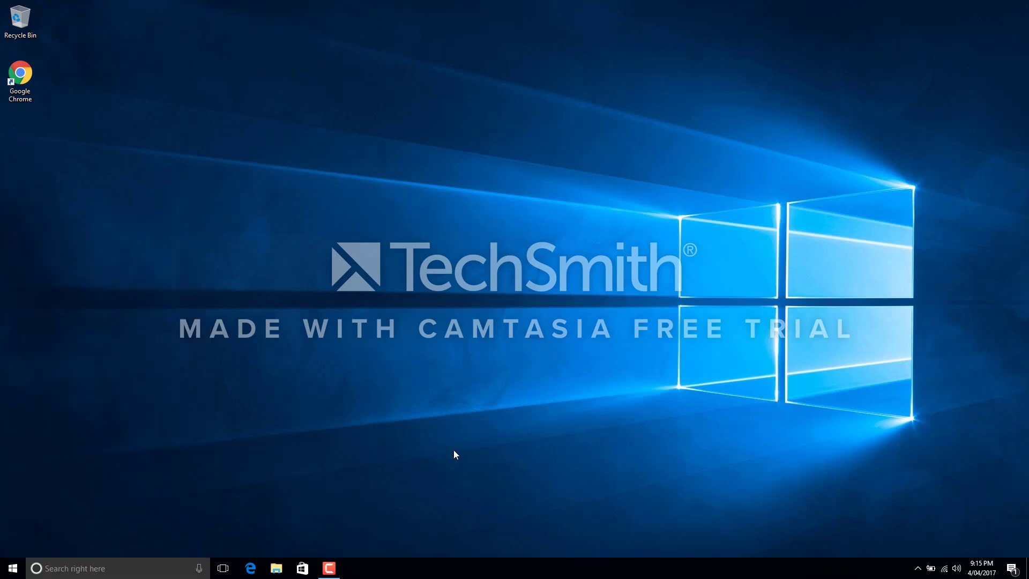
{"action": "left_click", "coordinate": [108, 570]}
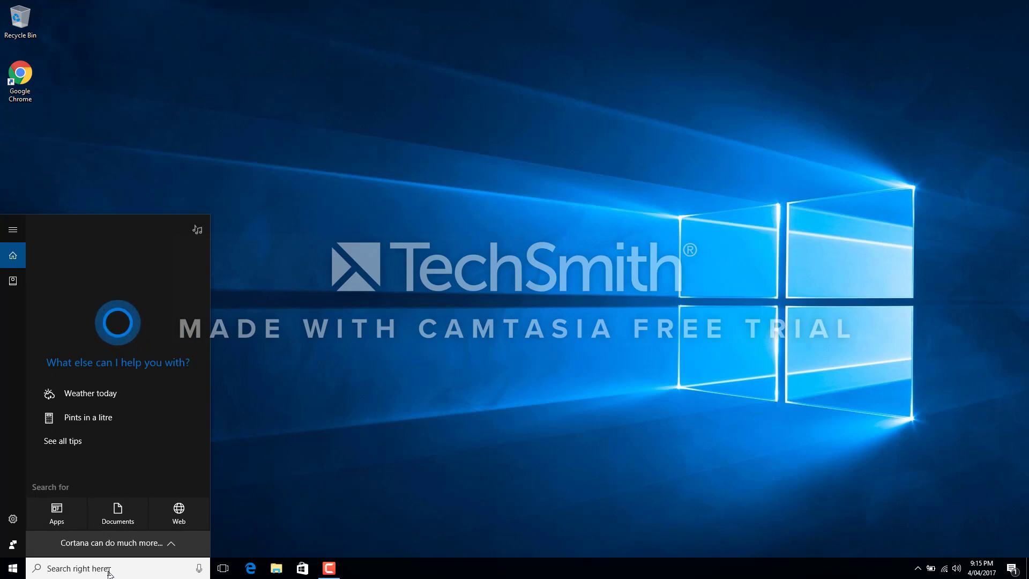
{"action": "left_click", "coordinate": [517, 442]}
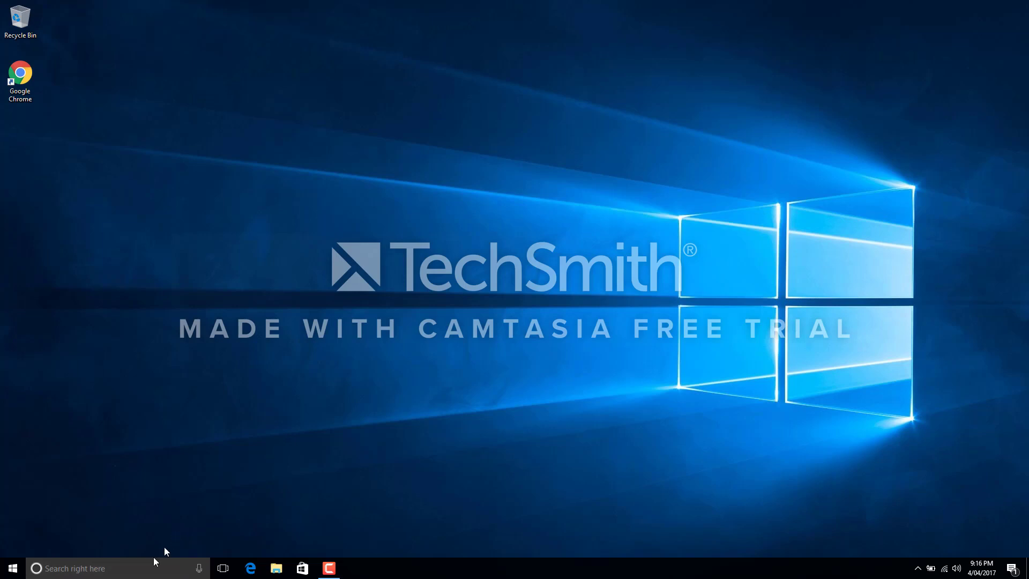
- Set the taskbar's Cortana option to Show search box
{"action": "right_click", "coordinate": [140, 570]}
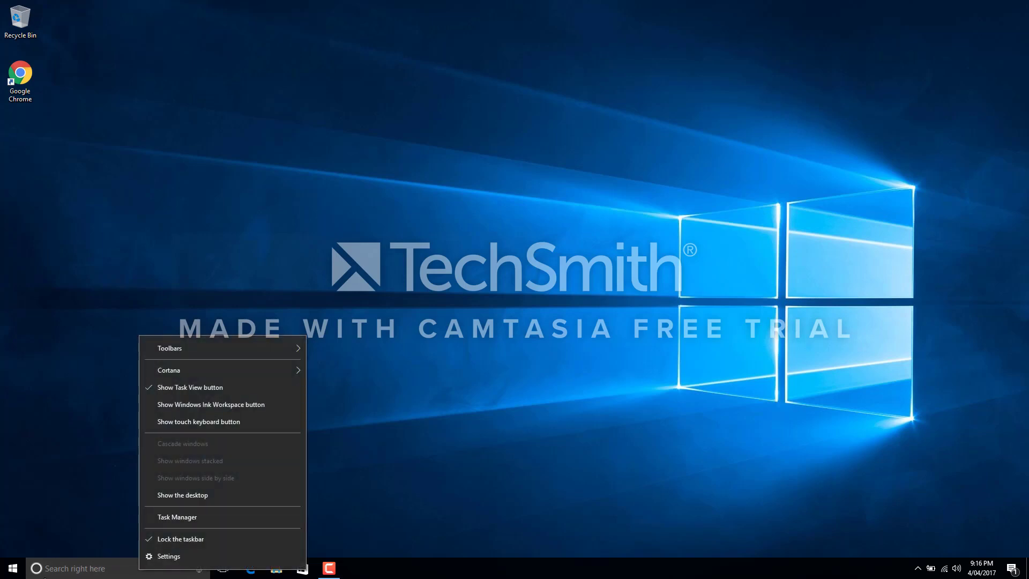
{"action": "mouse_move", "coordinate": [218, 373]}
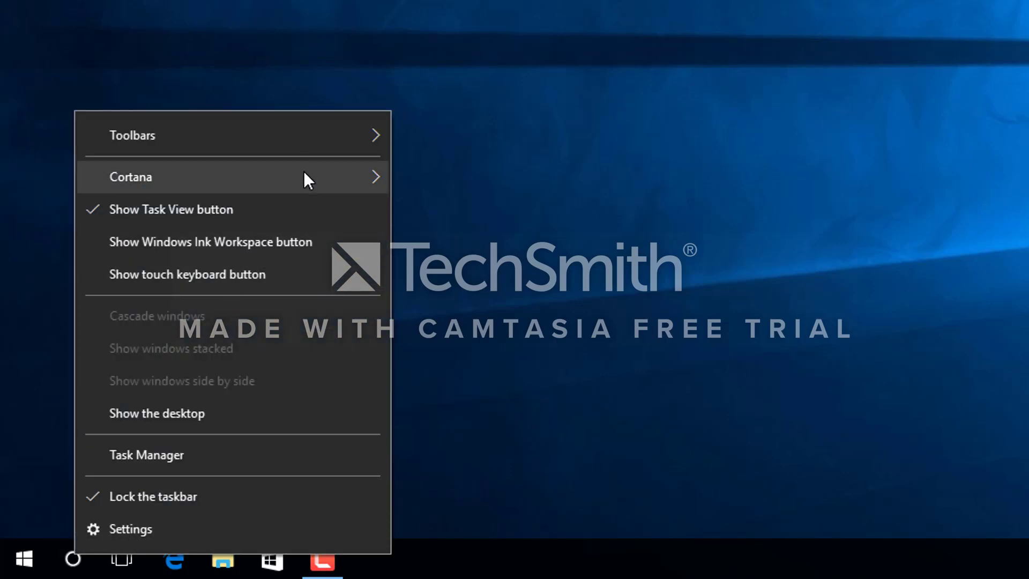
{"action": "mouse_move", "coordinate": [312, 170]}
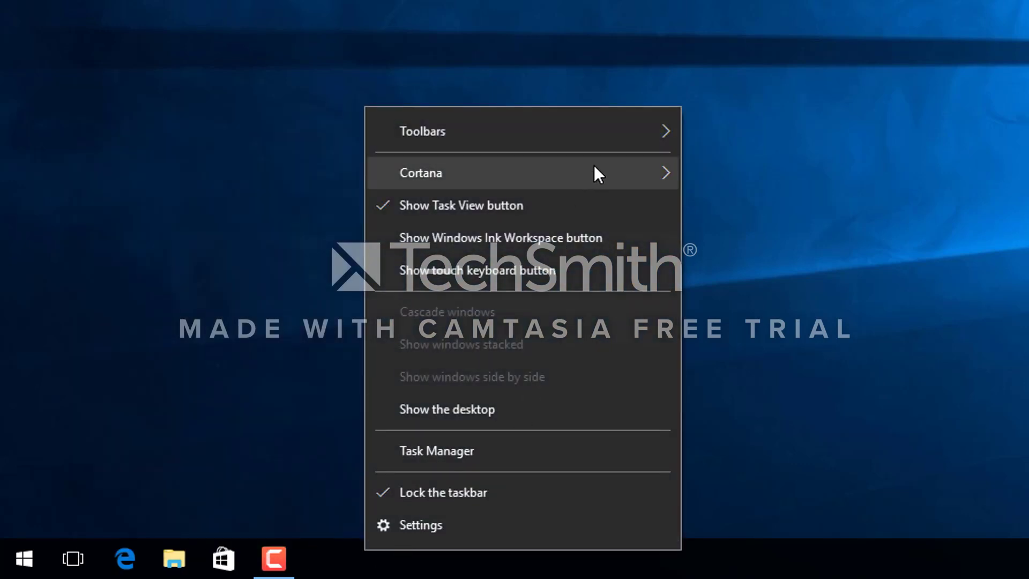
{"action": "mouse_move", "coordinate": [594, 172]}
{"action": "left_click", "coordinate": [752, 236]}
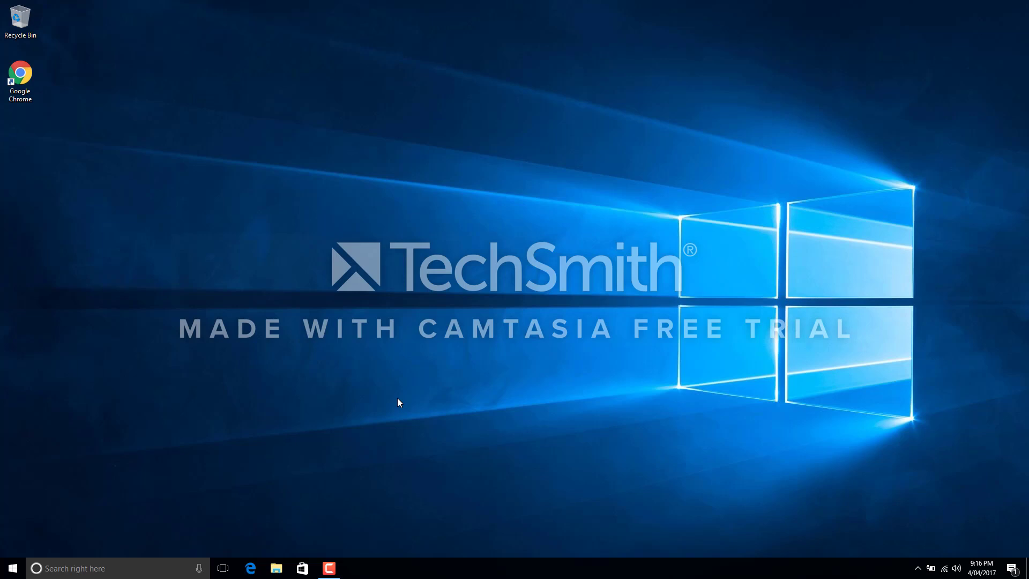
- Search for regedit and run it as administrator
{"action": "left_click", "coordinate": [100, 569]}
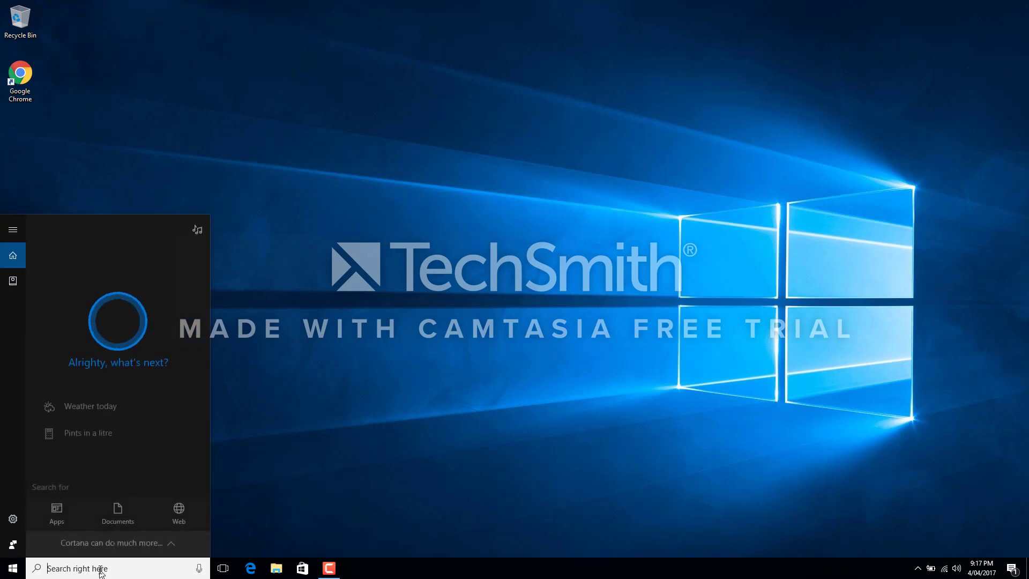
{"action": "type", "text": "re"}
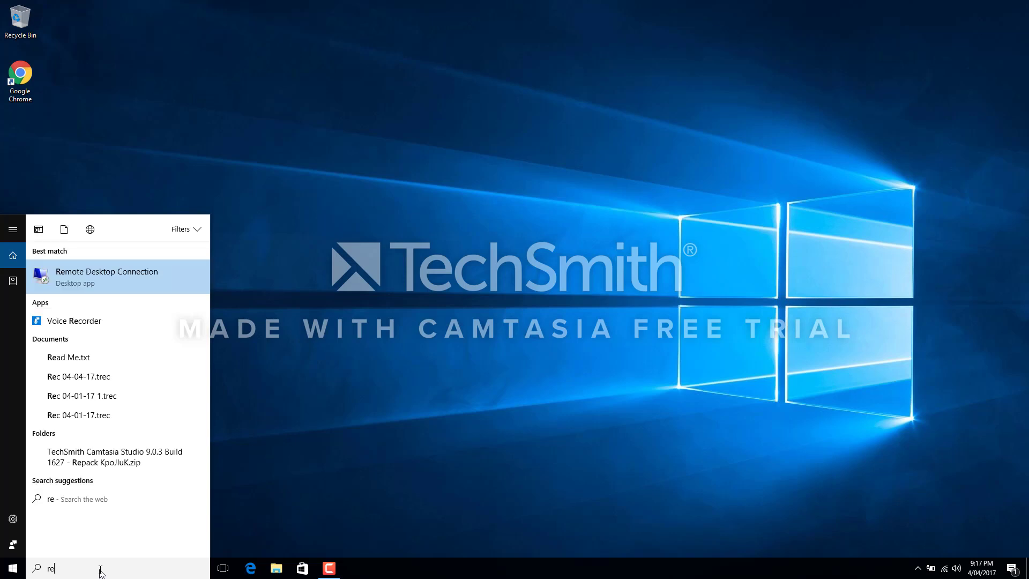
{"action": "type", "text": "gedit"}
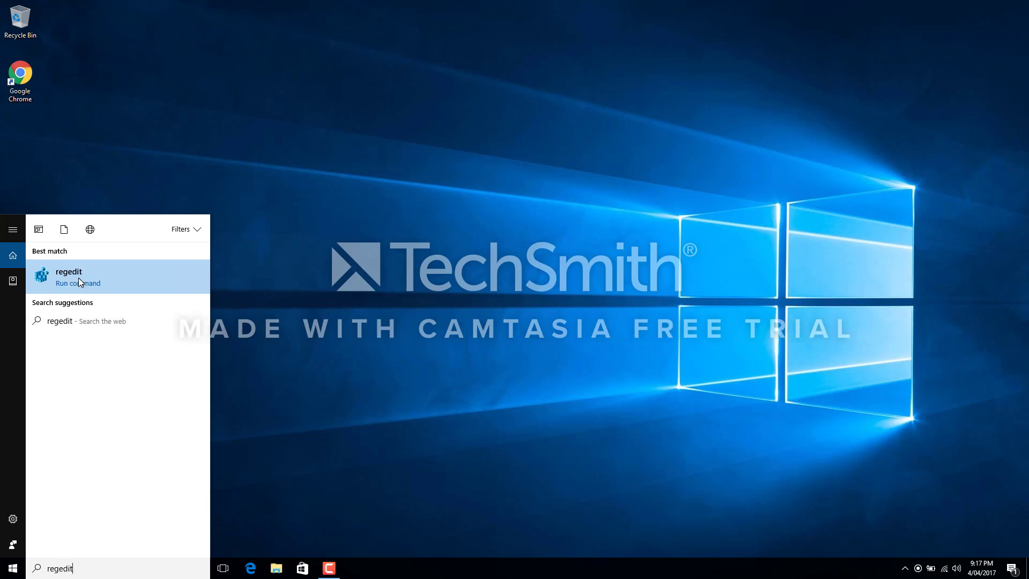
{"action": "right_click", "coordinate": [118, 272]}
{"action": "left_click", "coordinate": [142, 288]}
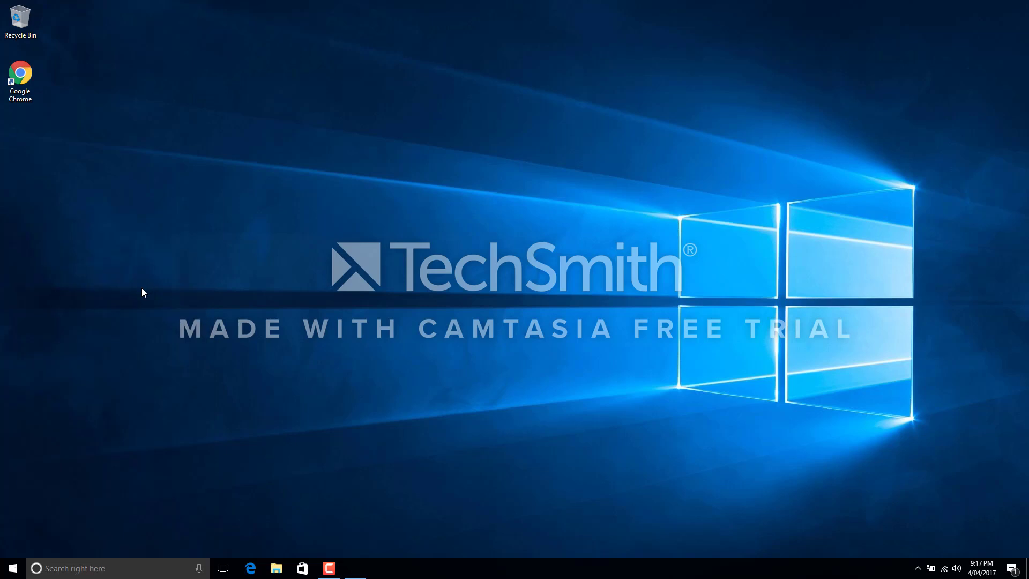
- Approve Registry Editor's UAC prompt and collapse the tree back to HKEY_LOCAL_MACHINE
{"action": "left_click", "coordinate": [401, 234]}
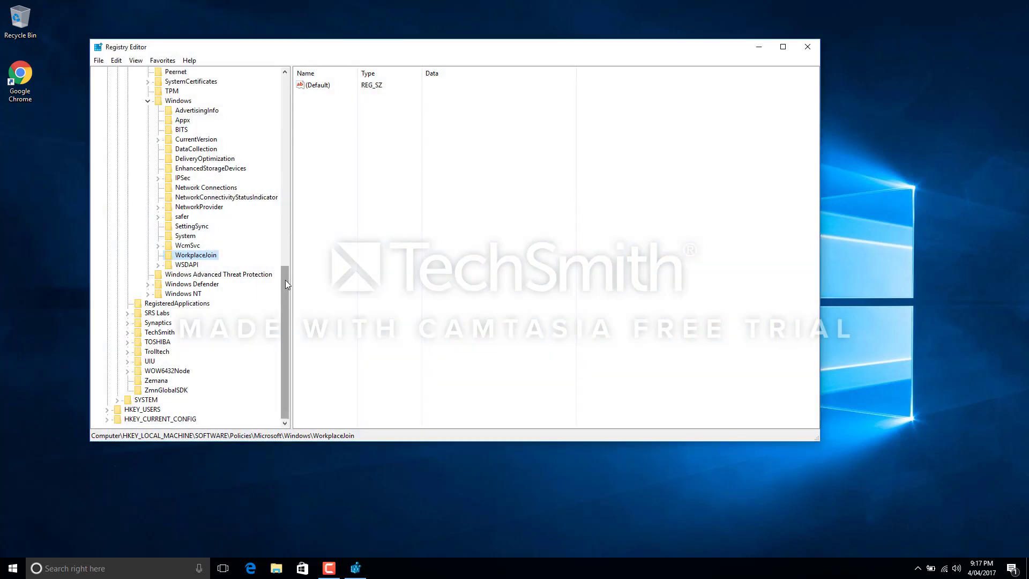
{"action": "left_click_drag", "start_coordinate": [286, 280], "coordinate": [285, 89]}
{"action": "left_click", "coordinate": [117, 149]}
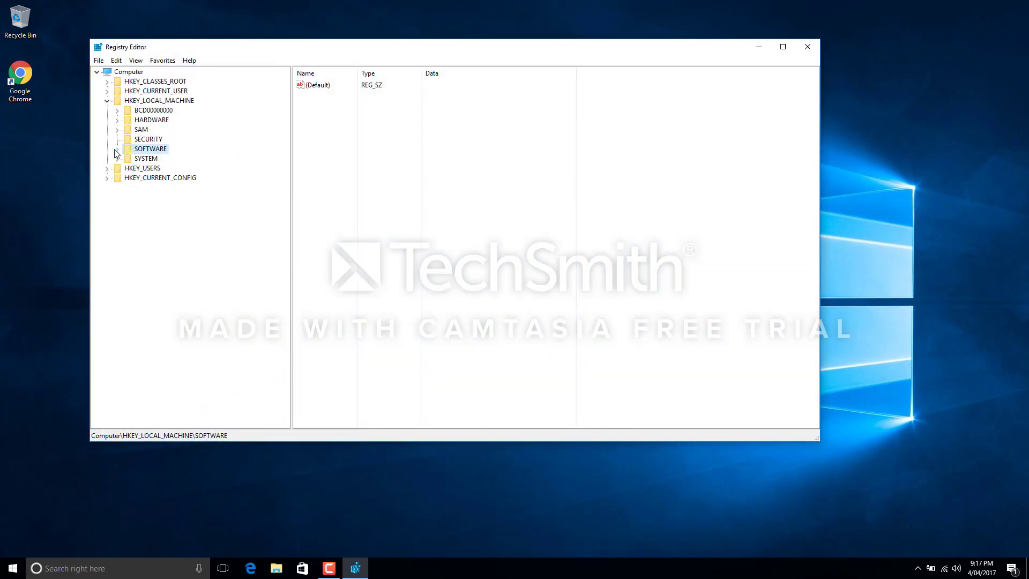
{"action": "left_click", "coordinate": [107, 101]}
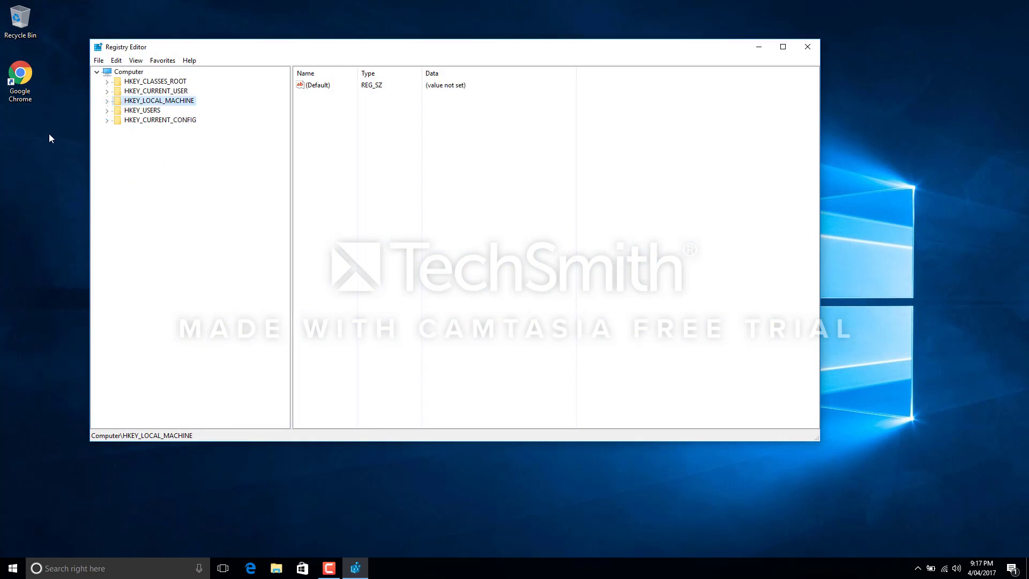
{"action": "left_click_drag", "start_coordinate": [287, 51], "coordinate": [295, 51]}
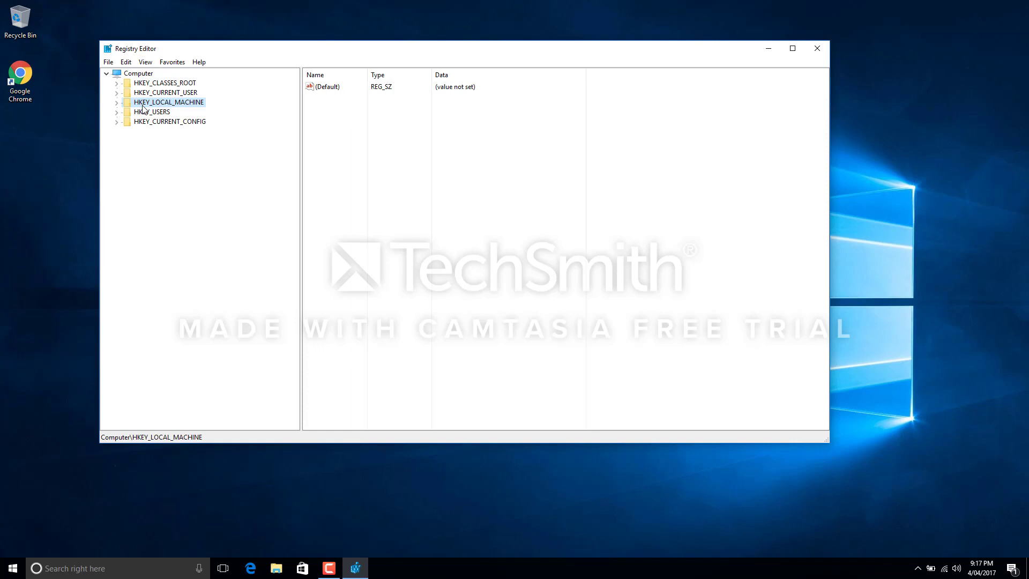
- Expand HKEY_LOCAL_MACHINE\SOFTWARE\Policies\Microsoft and select the Windows key
{"action": "left_click", "coordinate": [116, 103]}
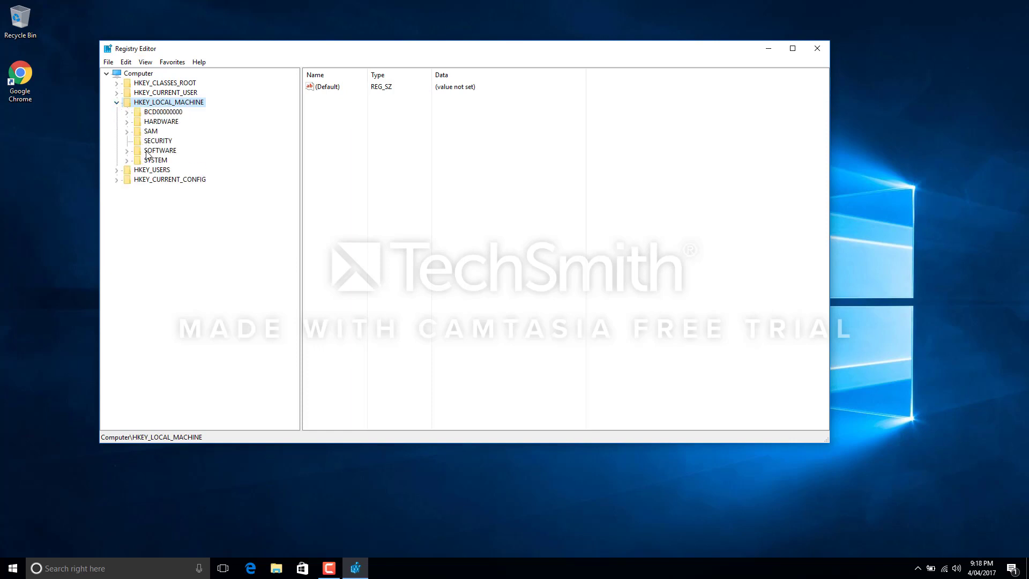
{"action": "left_click", "coordinate": [126, 151]}
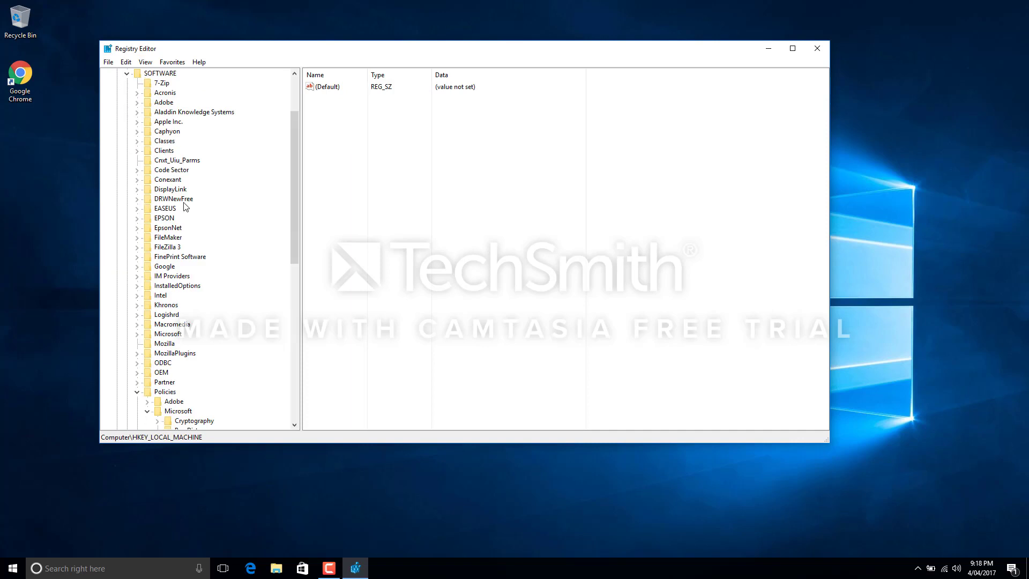
{"action": "scroll", "coordinate": [187, 208], "scroll_direction": "down", "scroll_amount": 3}
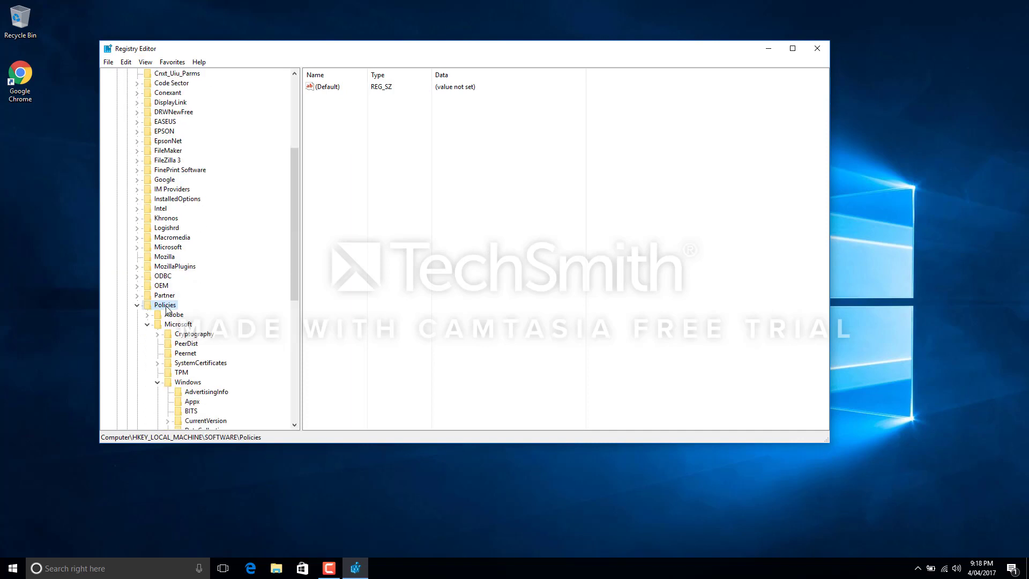
{"action": "left_click", "coordinate": [167, 304]}
{"action": "left_click", "coordinate": [147, 324]}
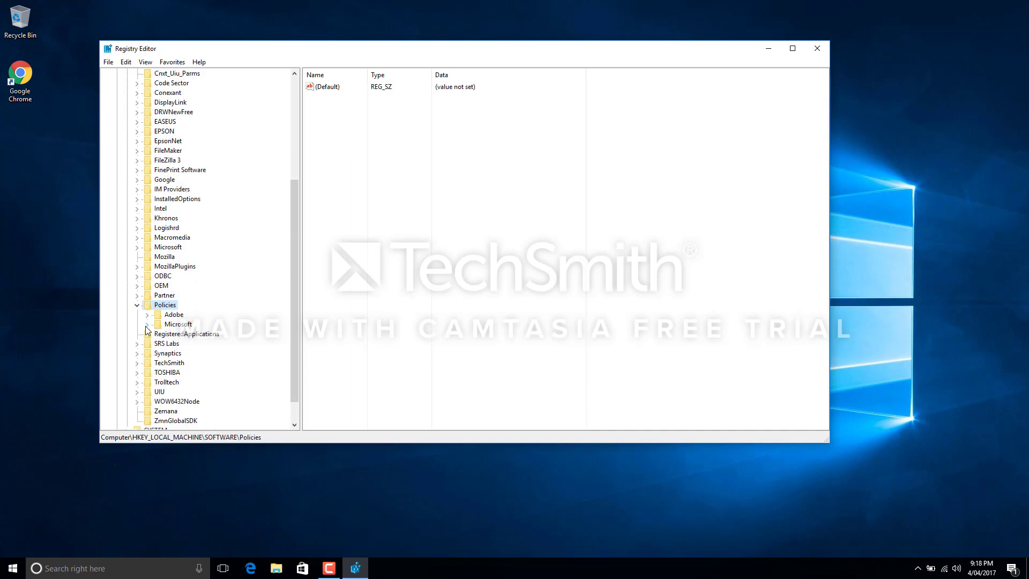
{"action": "scroll", "coordinate": [294, 283], "scroll_direction": "down", "scroll_amount": 1}
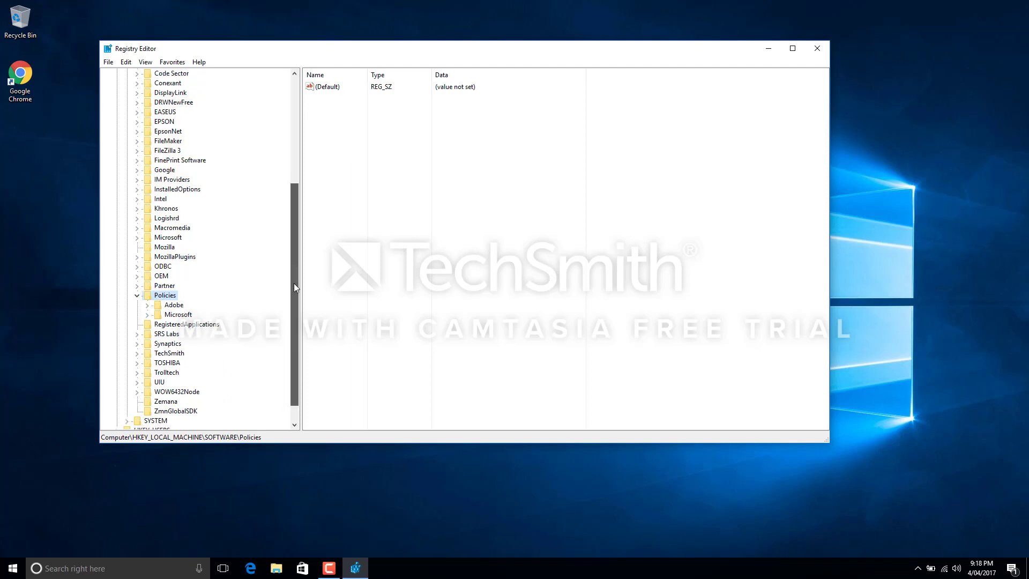
{"action": "left_click", "coordinate": [147, 295]}
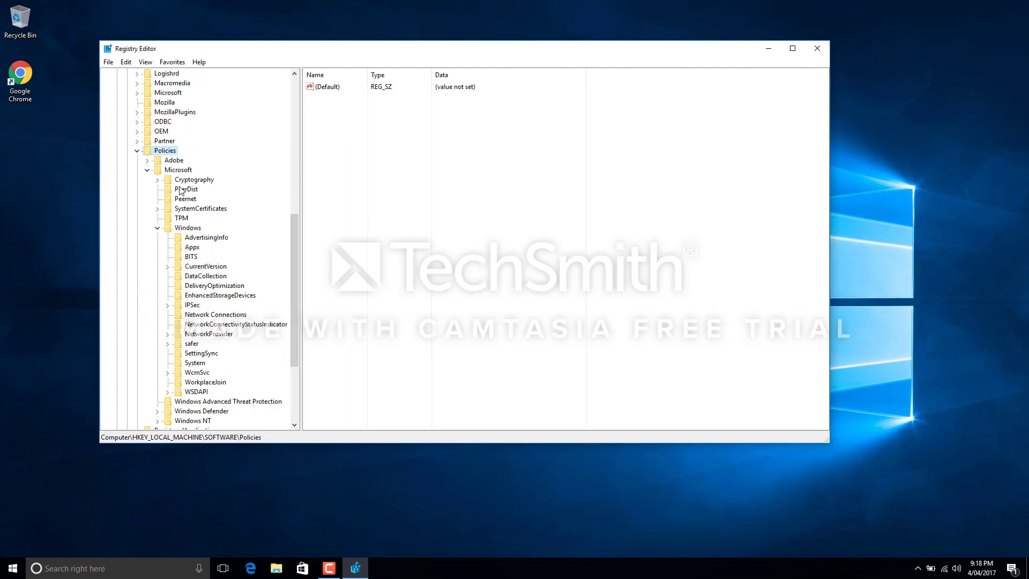
{"action": "left_click", "coordinate": [192, 230]}
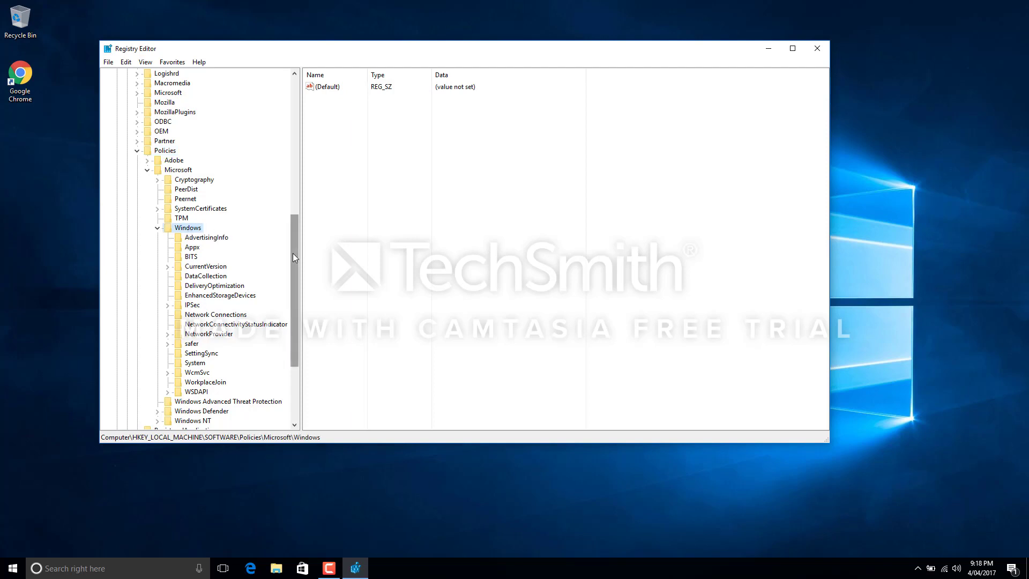
{"action": "left_click_drag", "start_coordinate": [292, 253], "coordinate": [291, 276]}
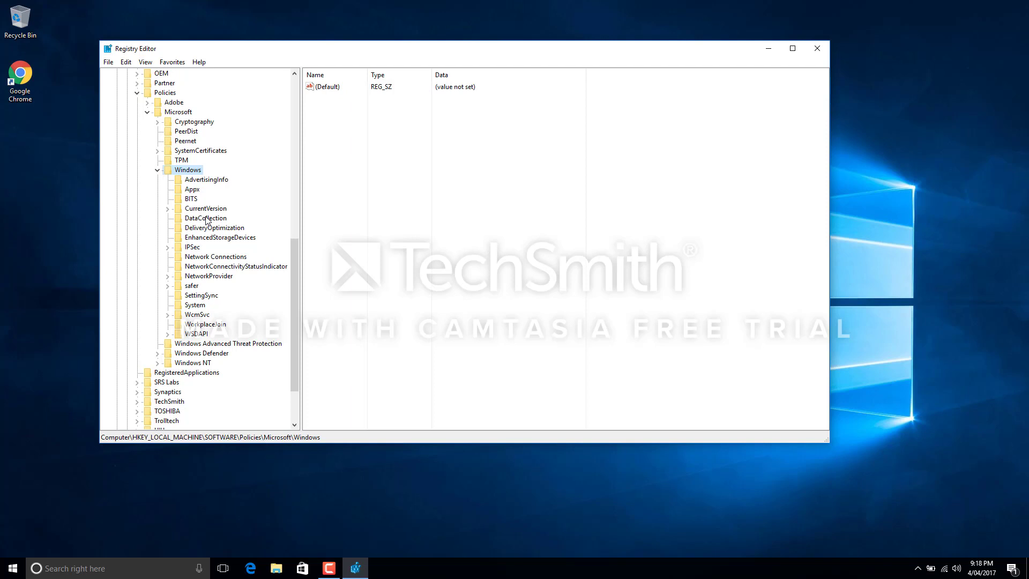
- Add a new subkey named 'Windows Search' under the Windows key
{"action": "right_click", "coordinate": [187, 174]}
{"action": "mouse_move", "coordinate": [283, 194]}
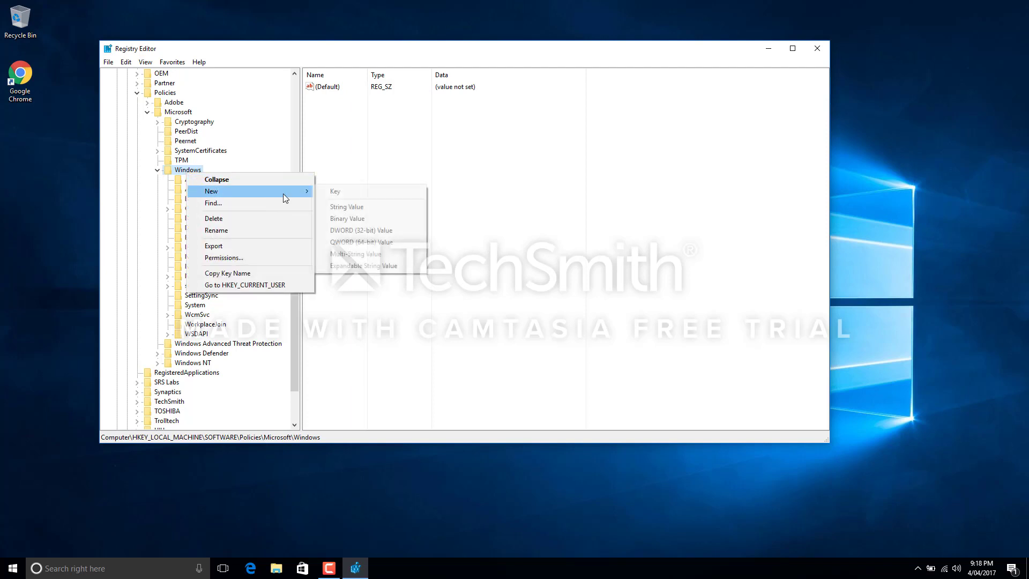
{"action": "left_click", "coordinate": [346, 194]}
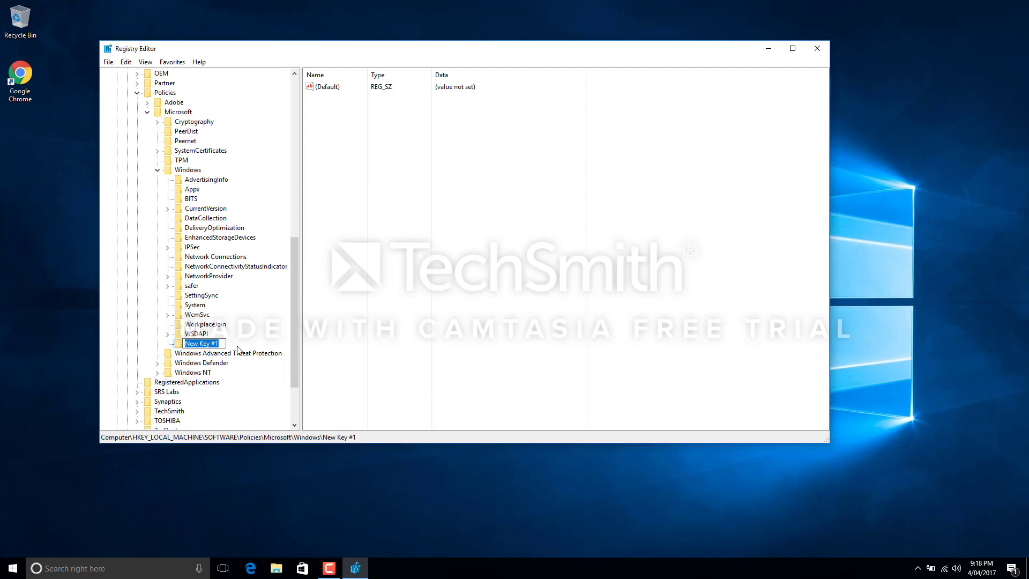
{"action": "type", "text": "Windows Search"}
{"action": "key", "text": "Return"}
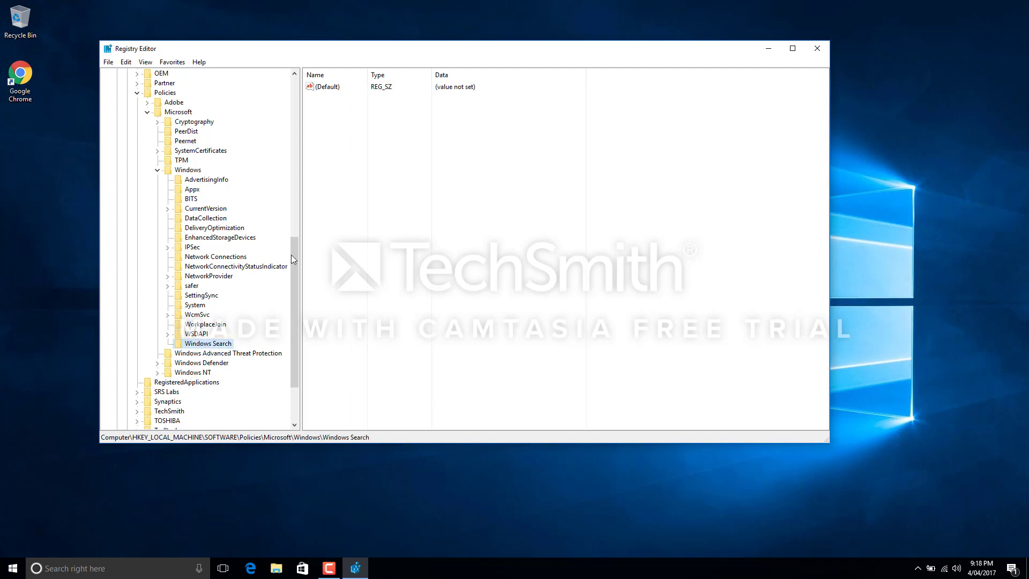
- Create a DWORD (32-bit) value named AllowCortana in the Windows Search key
{"action": "left_click", "coordinate": [348, 163]}
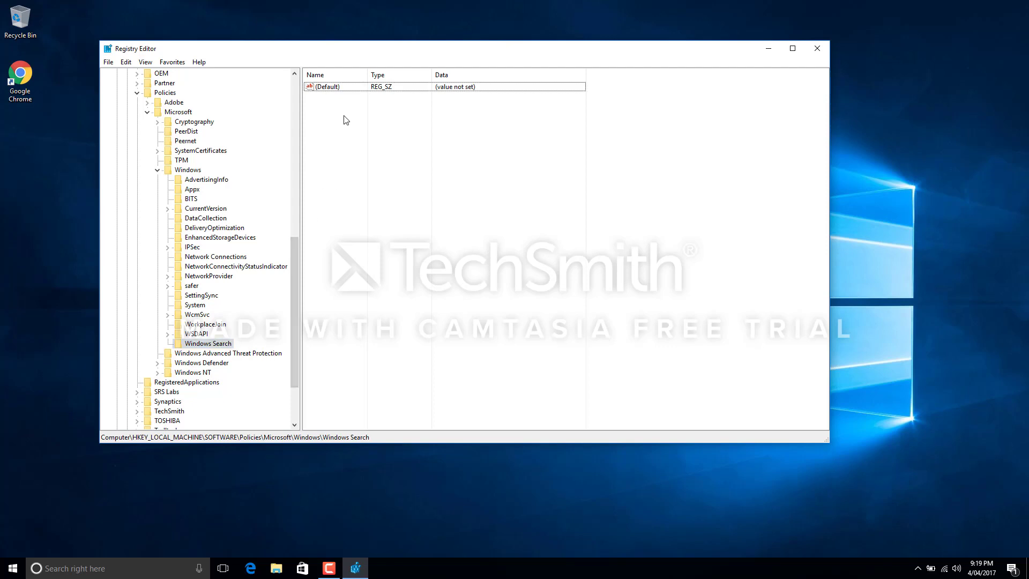
{"action": "right_click", "coordinate": [346, 120]}
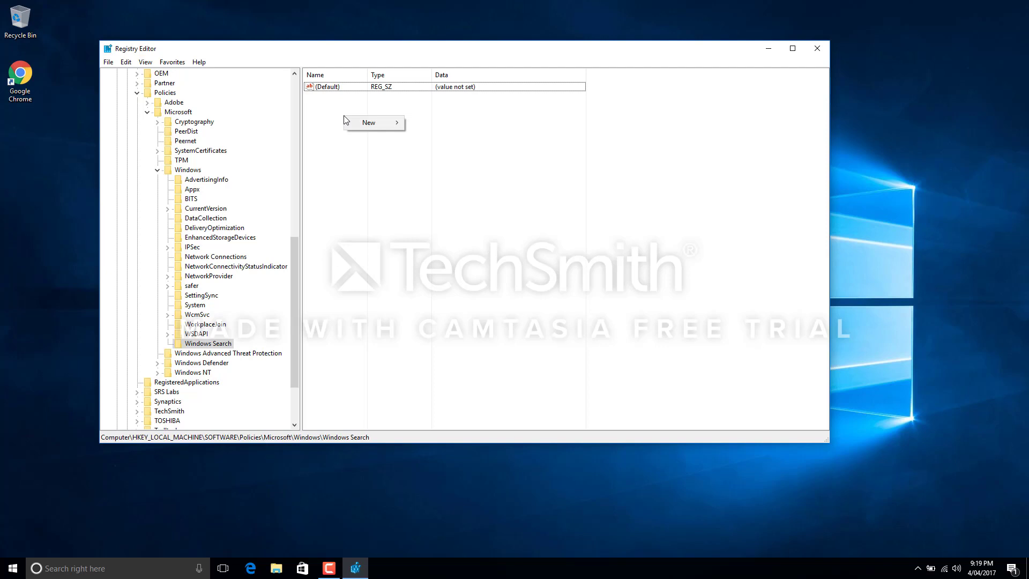
{"action": "mouse_move", "coordinate": [370, 122]}
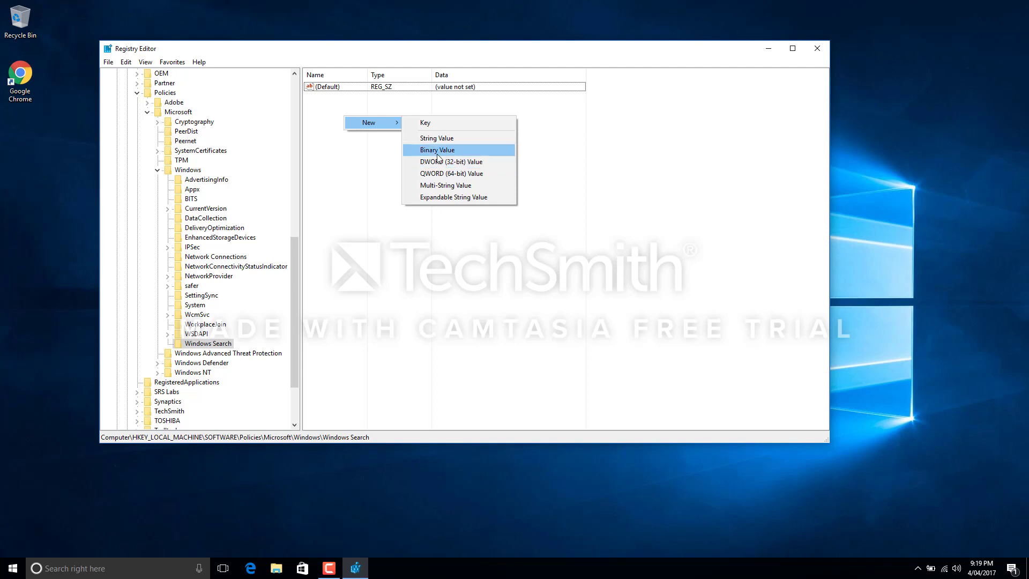
{"action": "left_click", "coordinate": [453, 163]}
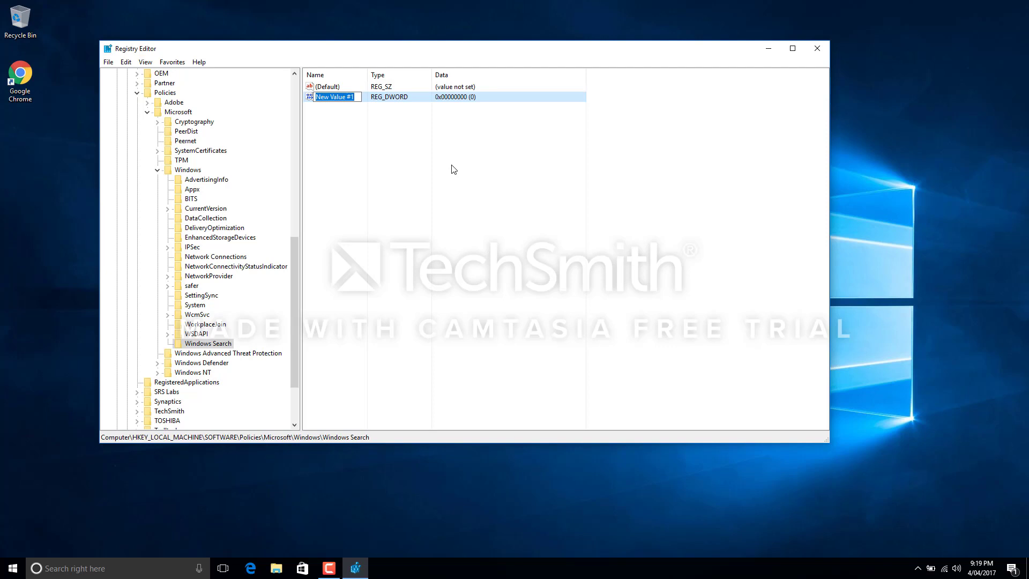
{"action": "type", "text": "AllowCortana"}
{"action": "key", "text": "Return"}
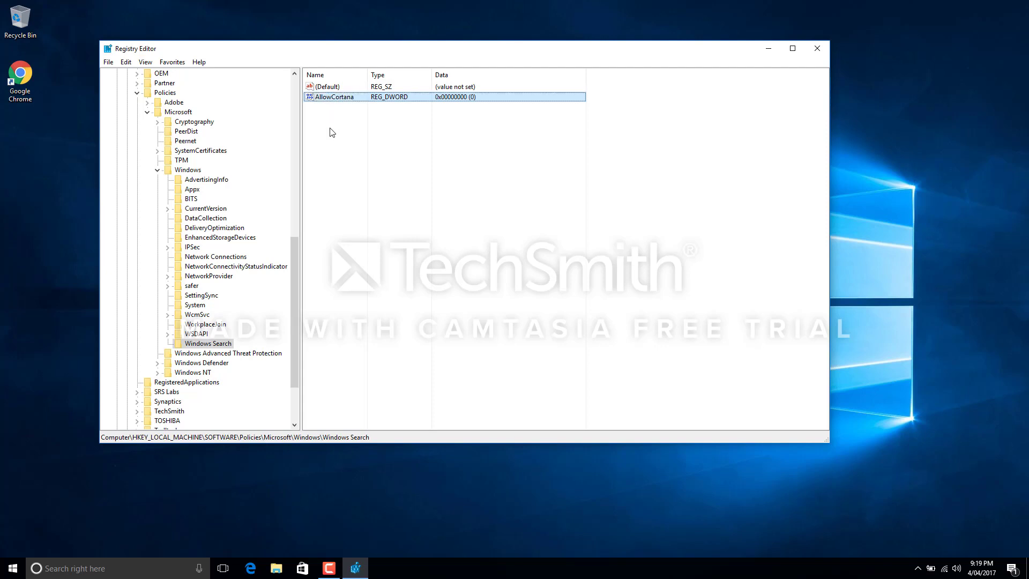
- Open AllowCortana and confirm its value data of 0
{"action": "double_click", "coordinate": [338, 100]}
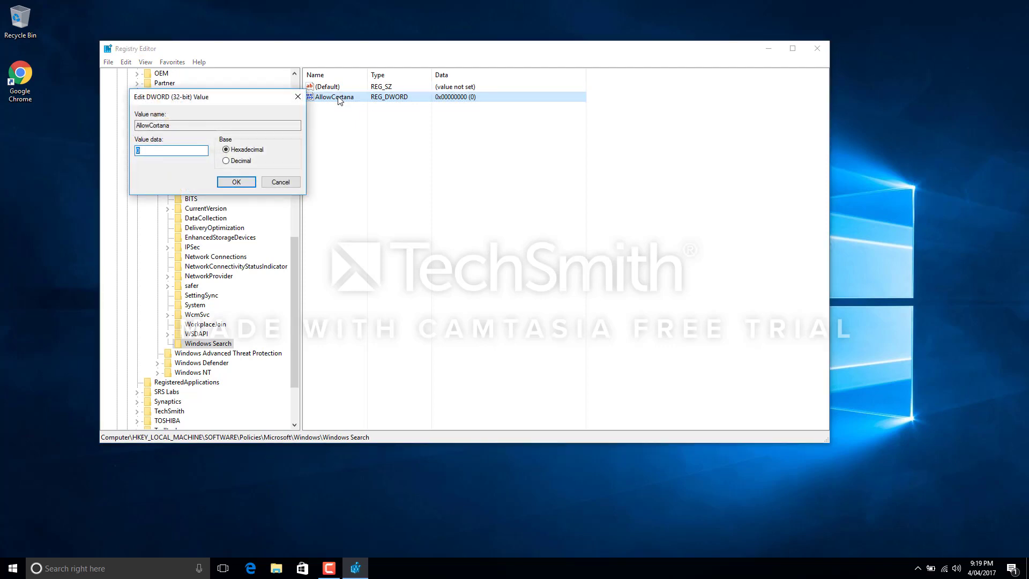
{"action": "left_click_drag", "start_coordinate": [234, 102], "coordinate": [431, 147]}
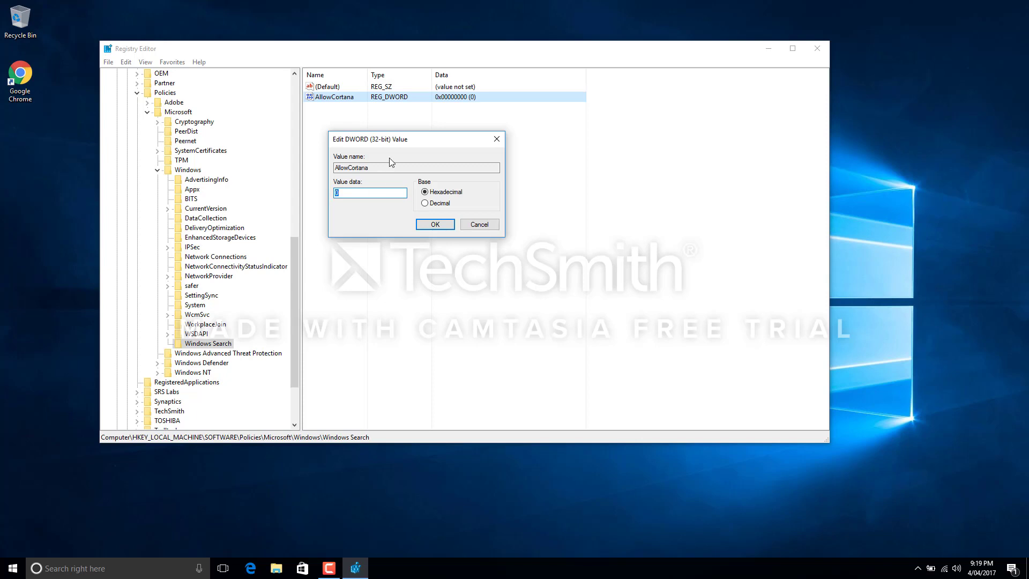
{"action": "left_click_drag", "start_coordinate": [365, 142], "coordinate": [419, 153]}
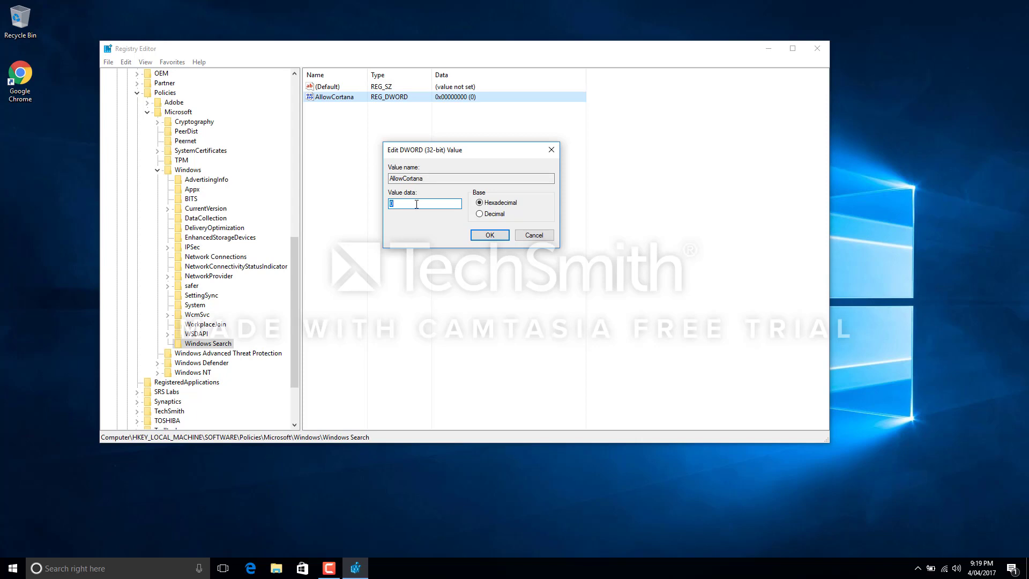
{"action": "left_click", "coordinate": [490, 235]}
- Close Registry Editor and restart Windows from the Start menu
{"action": "left_click", "coordinate": [344, 191]}
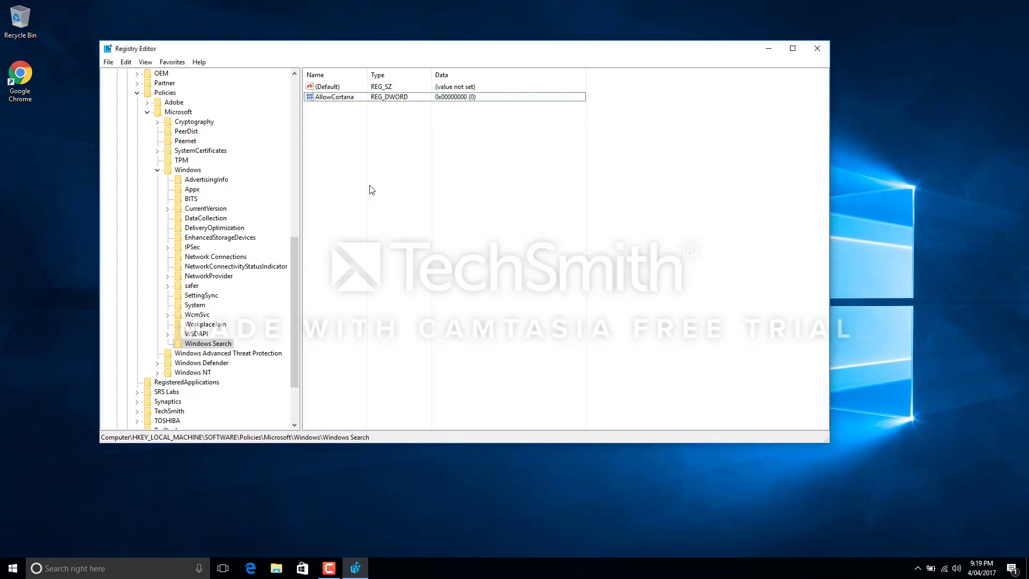
{"action": "left_click", "coordinate": [817, 49]}
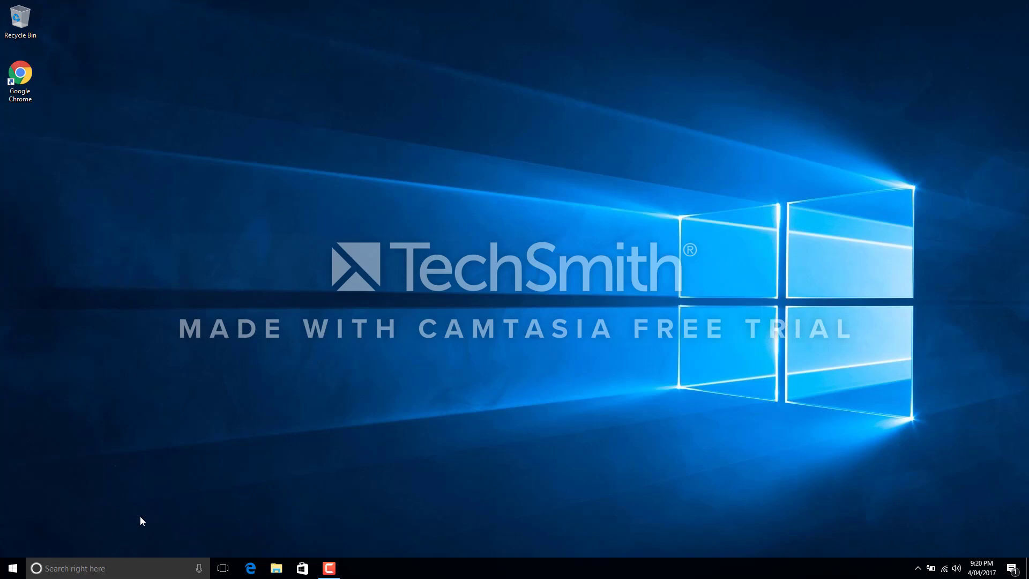
{"action": "left_click", "coordinate": [13, 568]}
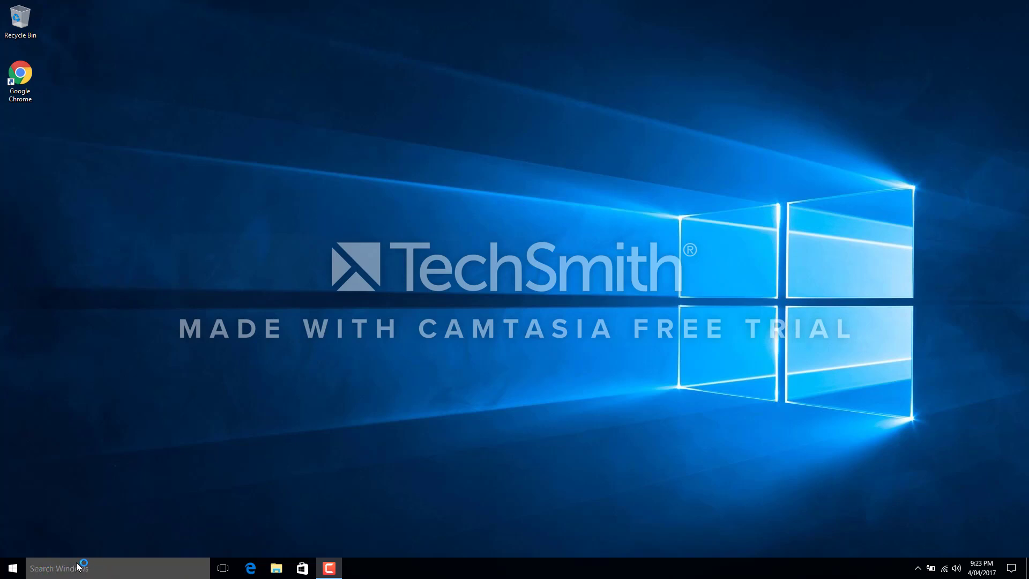
- Check the search panel after restart and dismiss the Malwarebytes notification
{"action": "left_click", "coordinate": [117, 568]}
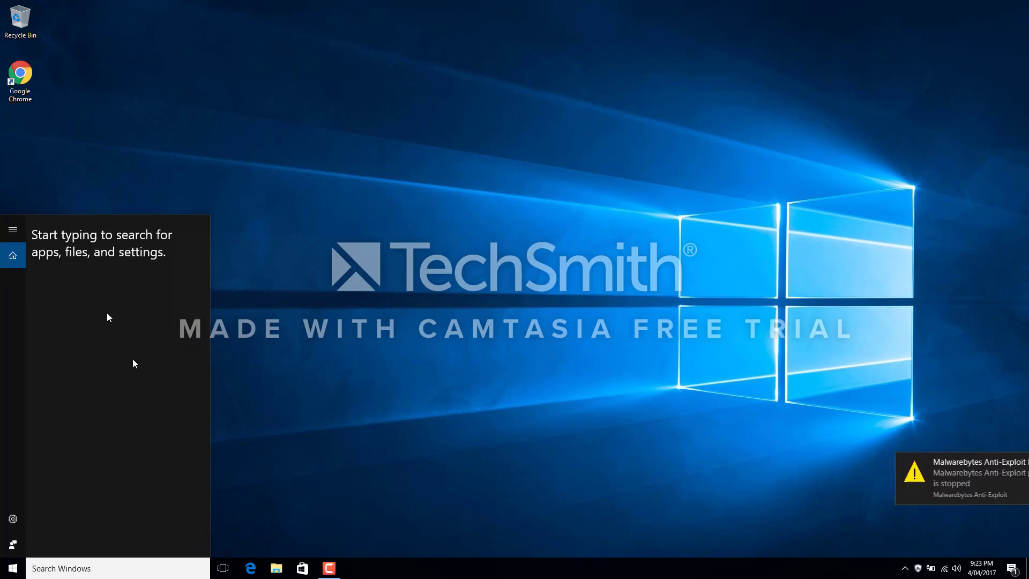
{"action": "left_click", "coordinate": [389, 370]}
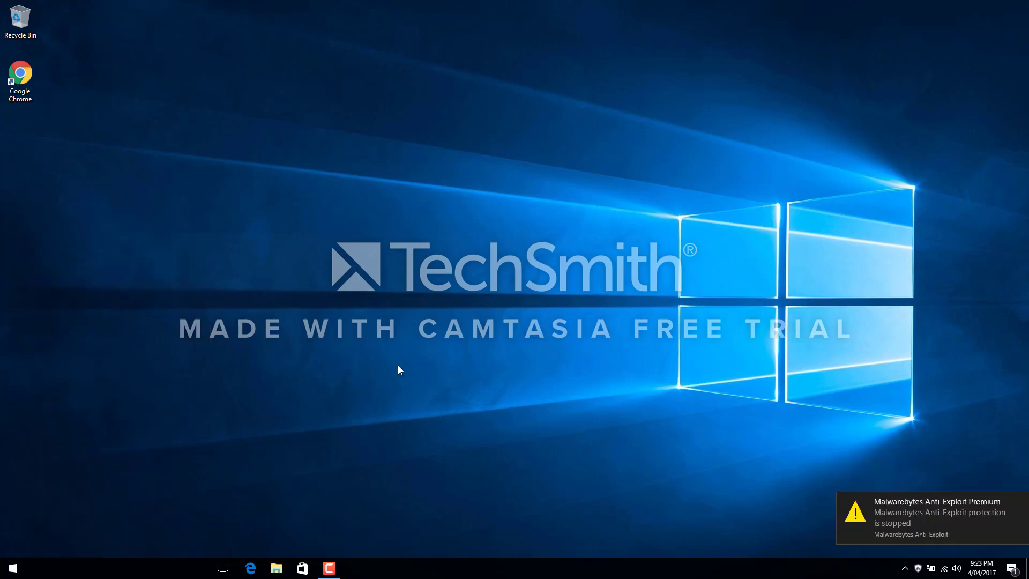
{"action": "left_click", "coordinate": [1019, 502]}
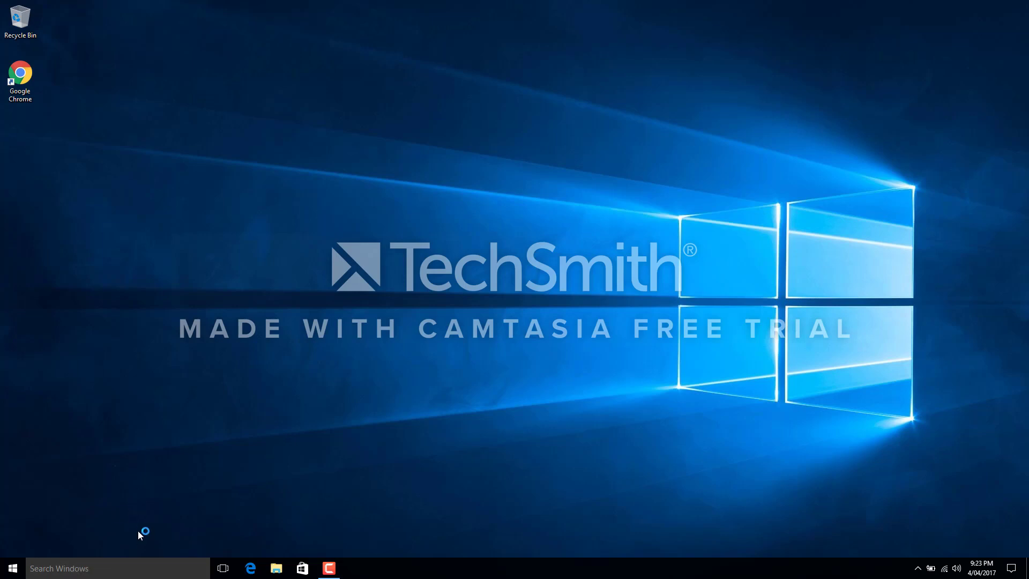
- Switch the taskbar search to Show search icon
{"action": "right_click", "coordinate": [87, 570]}
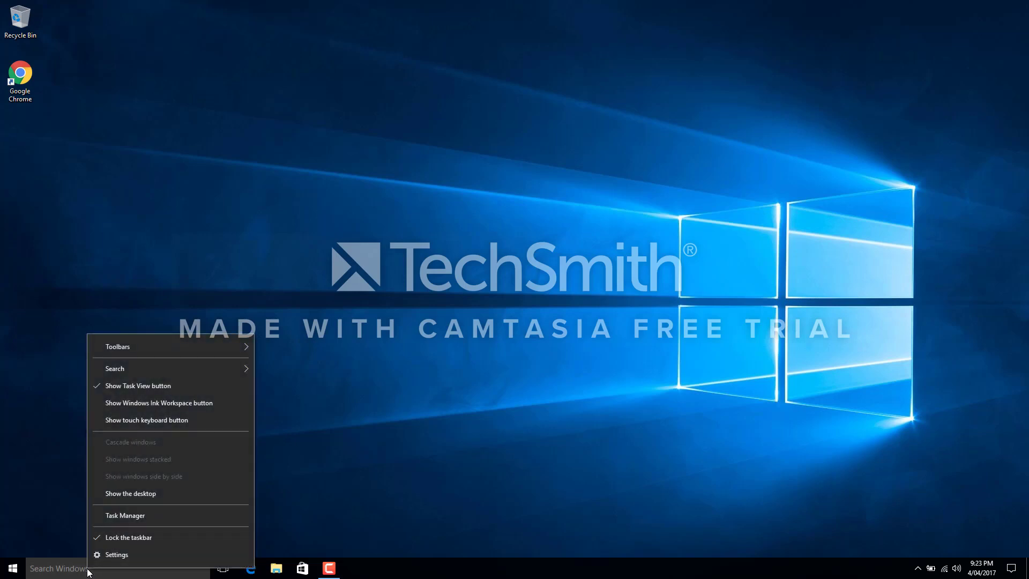
{"action": "mouse_move", "coordinate": [209, 368]}
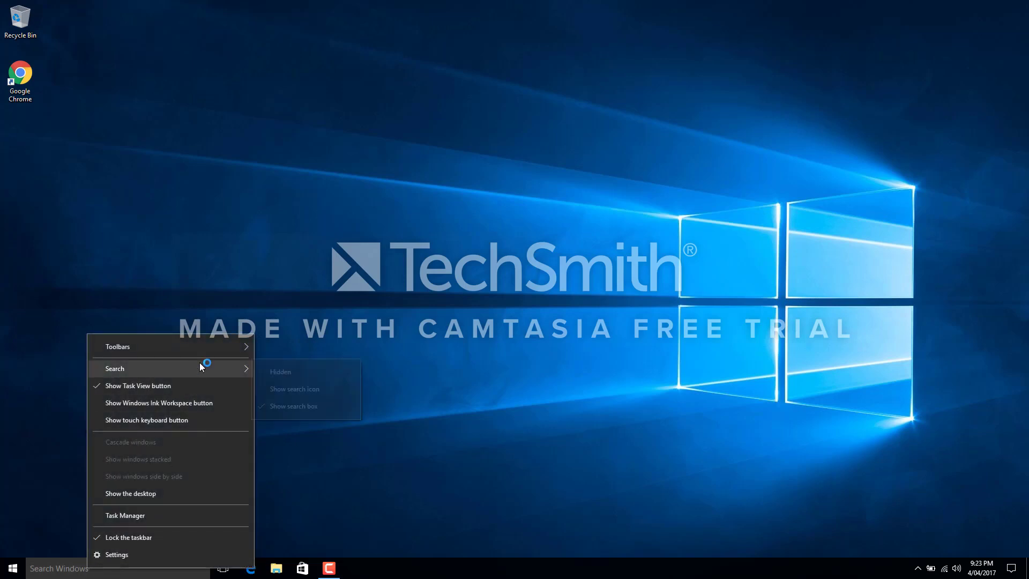
{"action": "left_click", "coordinate": [294, 394]}
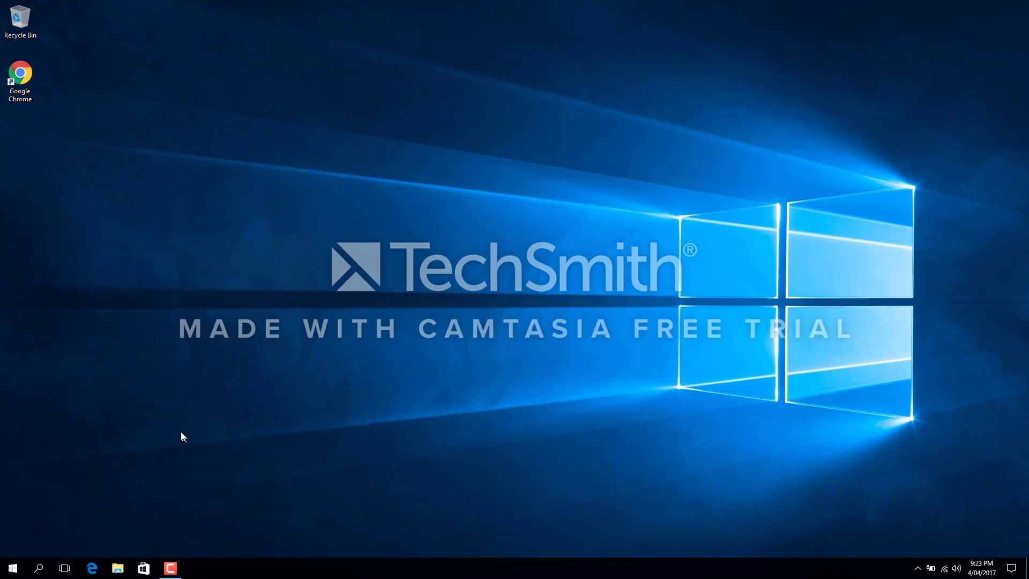
{"action": "left_click", "coordinate": [39, 568]}
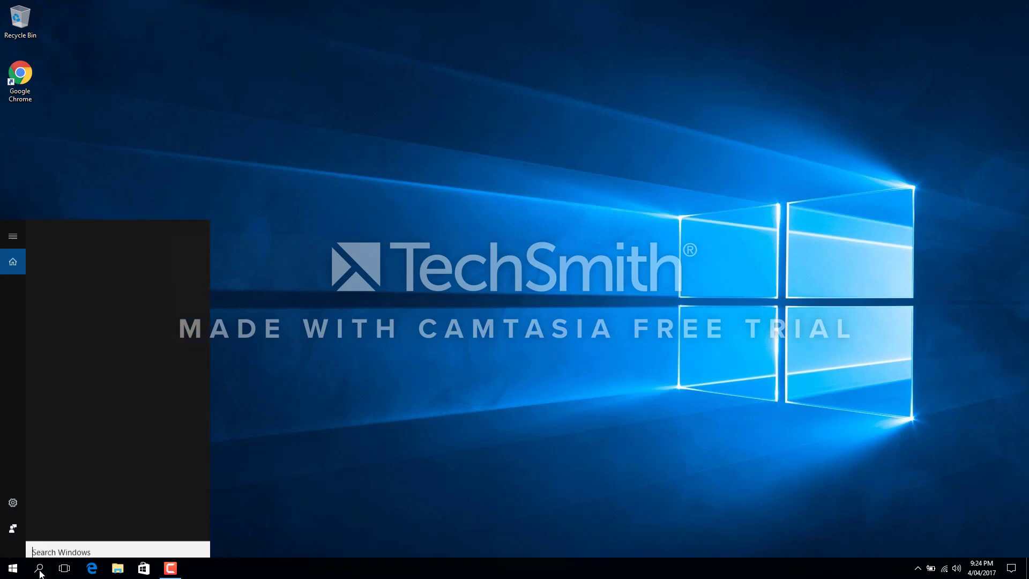
{"action": "left_click", "coordinate": [290, 378]}
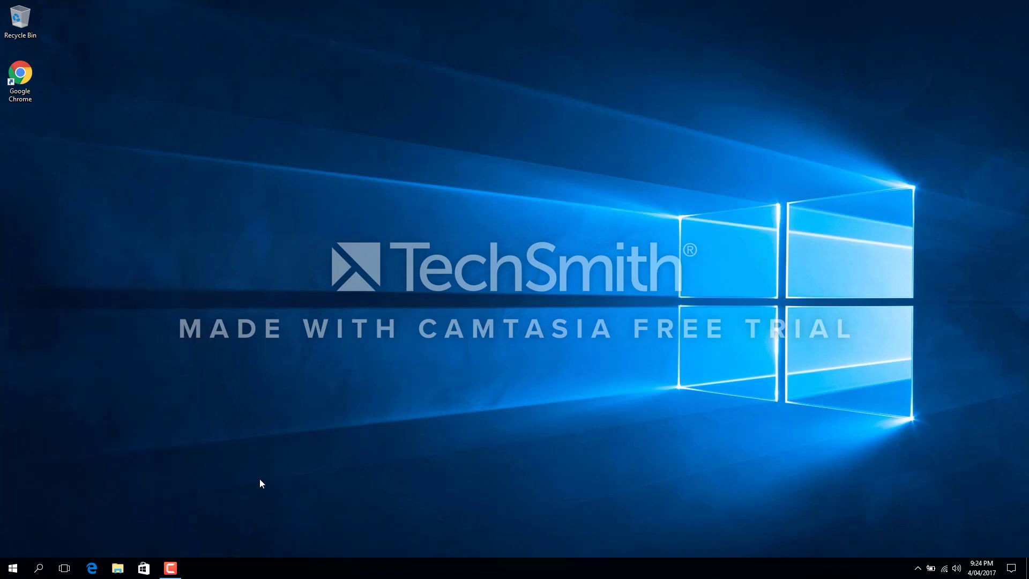